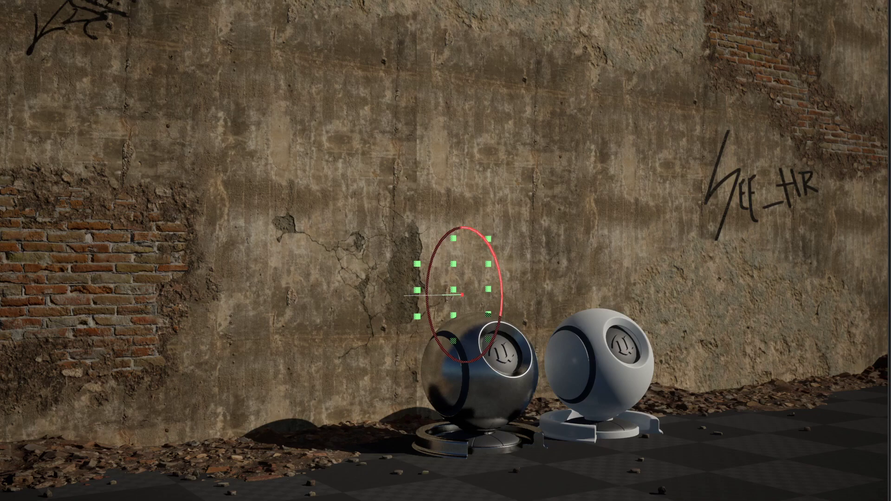
Step: Paint brick across the upper-middle wall and down to join the left brick patch, then preview in game view
mouse_move(462, 295)
left_mouse_down()
mouse_move(412, 150)
mouse_move(544, 112)
mouse_move(312, 77)
mouse_move(218, 366)
left_mouse_up()
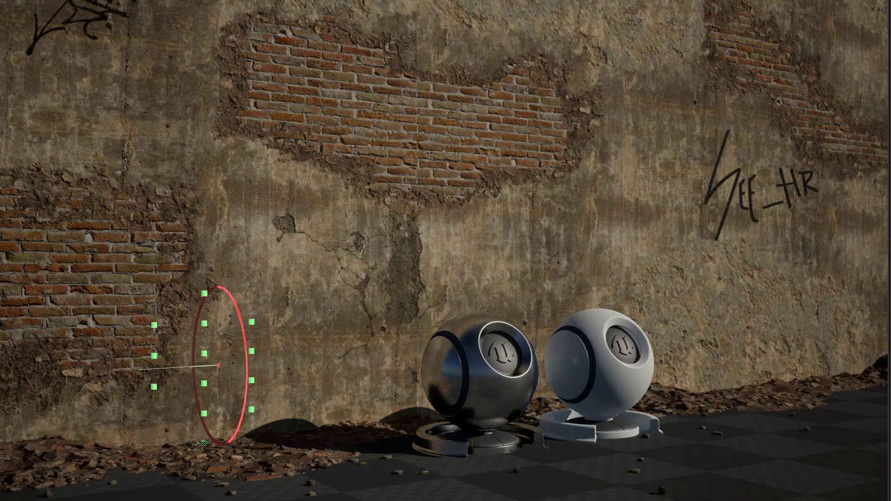
mouse_move(218, 365)
left_mouse_down()
mouse_move(124, 331)
mouse_move(223, 246)
left_mouse_up()
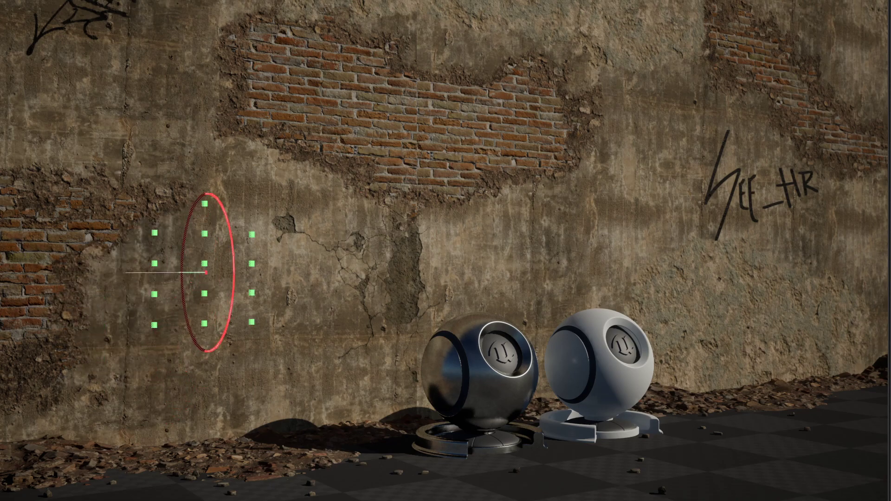
left_click_drag(223, 246, 269, 259)
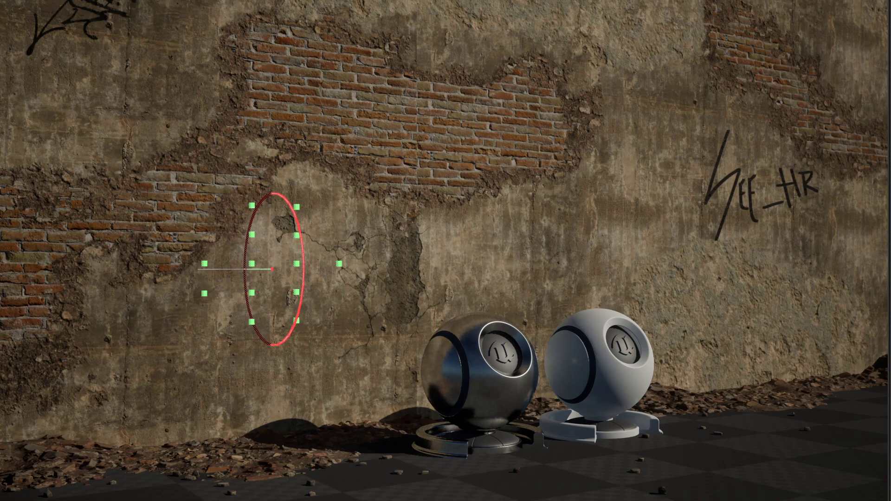
key("g")
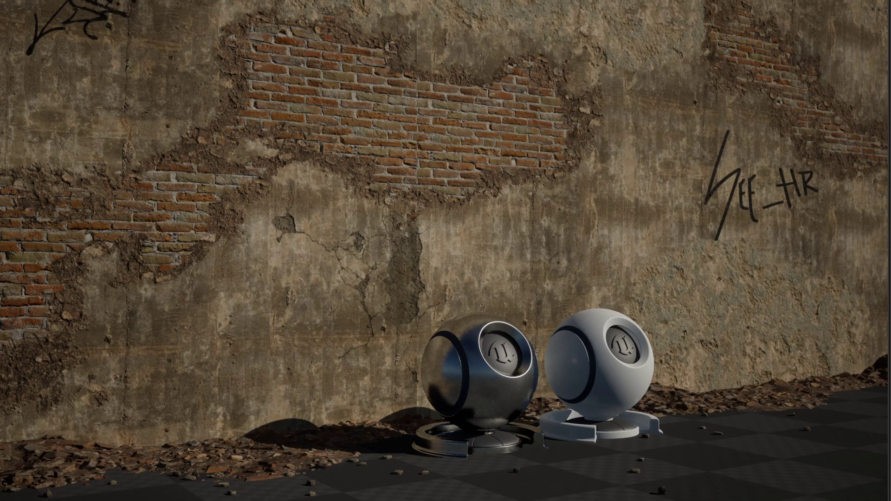
Step: With editor overlays back on, paint more exposed brick across the upper wall
key("g")
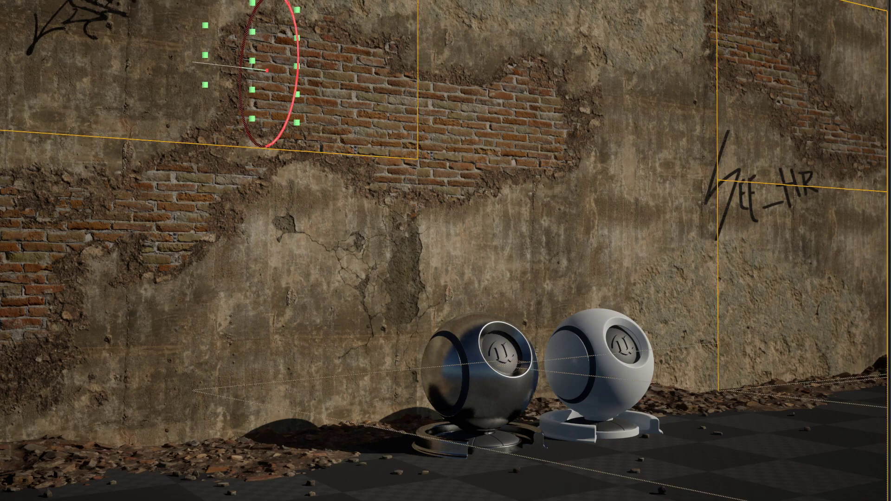
left_click_drag(267, 70, 410, 60)
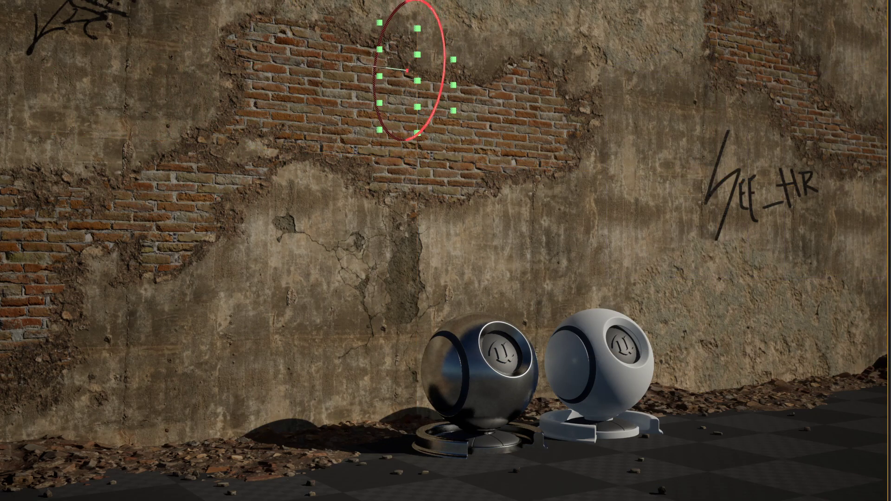
left_click_drag(409, 61, 7, 285)
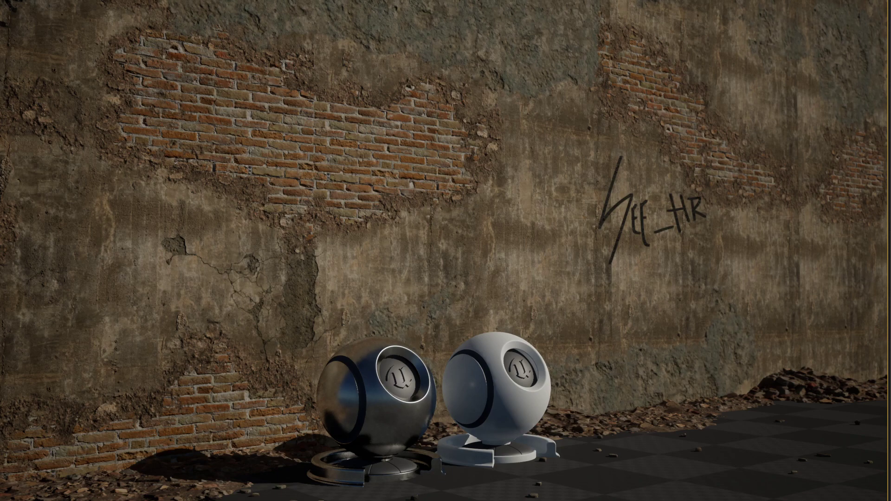
mouse_move(188, 202)
left_mouse_down()
mouse_move(141, 106)
mouse_move(260, 195)
mouse_move(10, 195)
left_mouse_up()
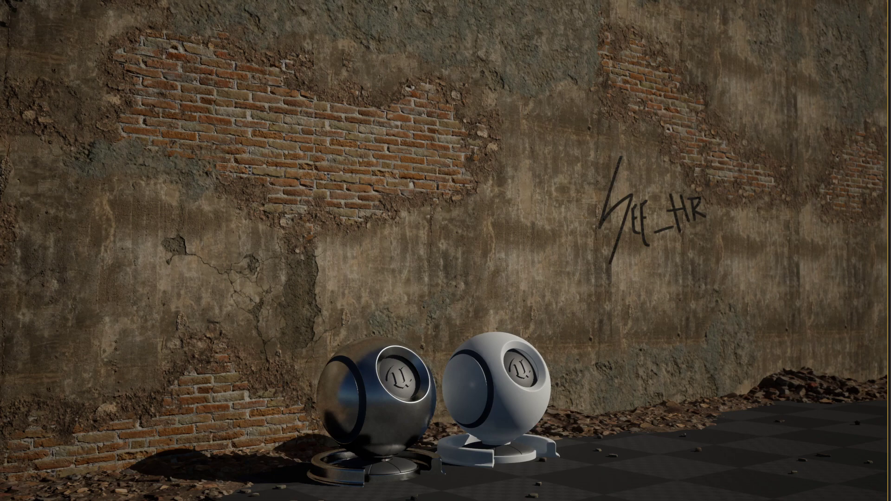
mouse_move(101, 163)
left_mouse_down()
mouse_move(103, 132)
mouse_move(628, 200)
mouse_move(59, 296)
left_mouse_up()
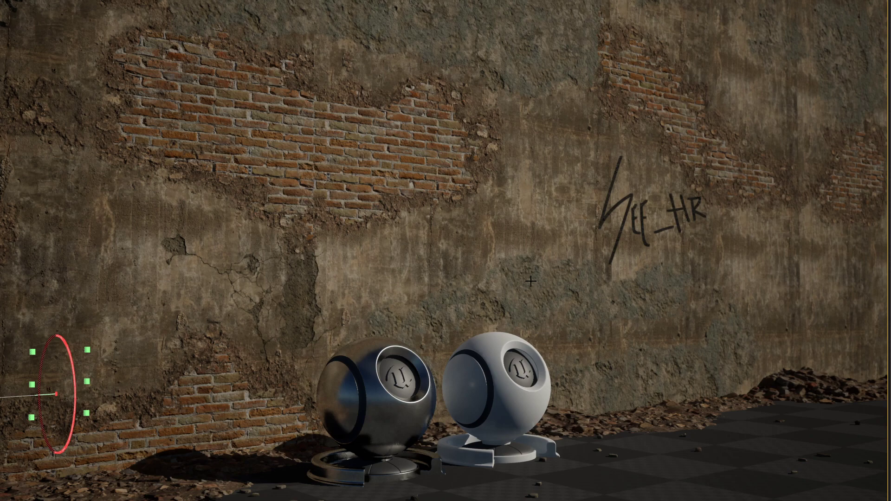
Step: Paint a clean concrete patch onto the middle of the wall, between the brick and graffiti
key("Escape")
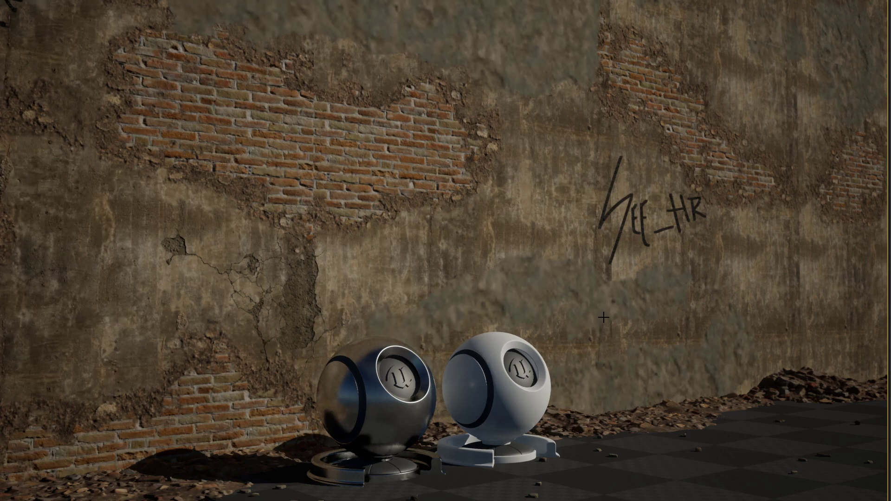
left_click_drag(616, 323, 524, 241)
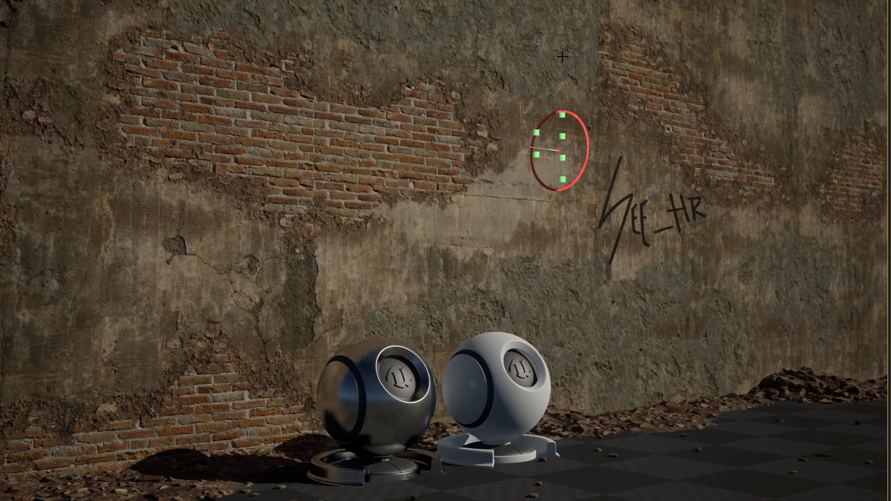
Step: Paint clean concrete patches across the upper part of the wall
mouse_move(595, 54)
left_mouse_down()
mouse_move(96, 210)
mouse_move(44, 249)
mouse_move(276, 212)
mouse_move(132, 158)
mouse_move(398, 206)
mouse_move(208, 190)
mouse_move(233, 64)
left_mouse_up()
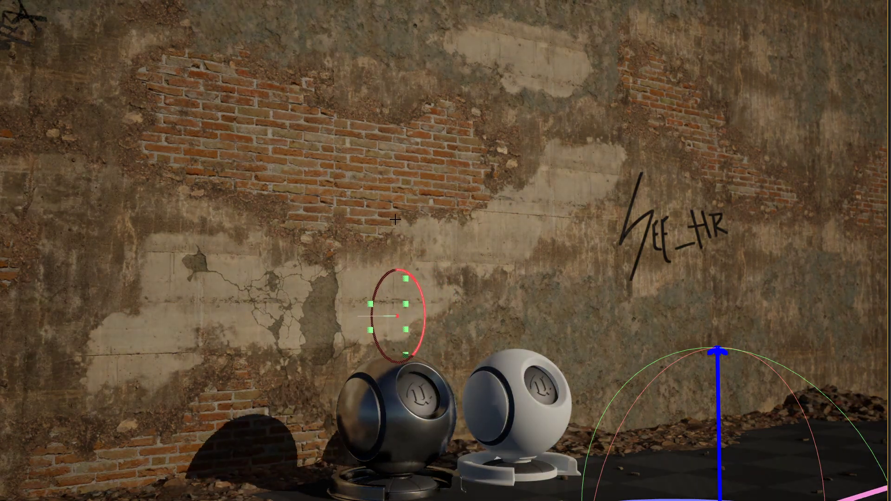
Step: Rotate the Directional Light to a new sun angle, then reselect the wall mesh
left_click_drag(395, 219, 356, 226)
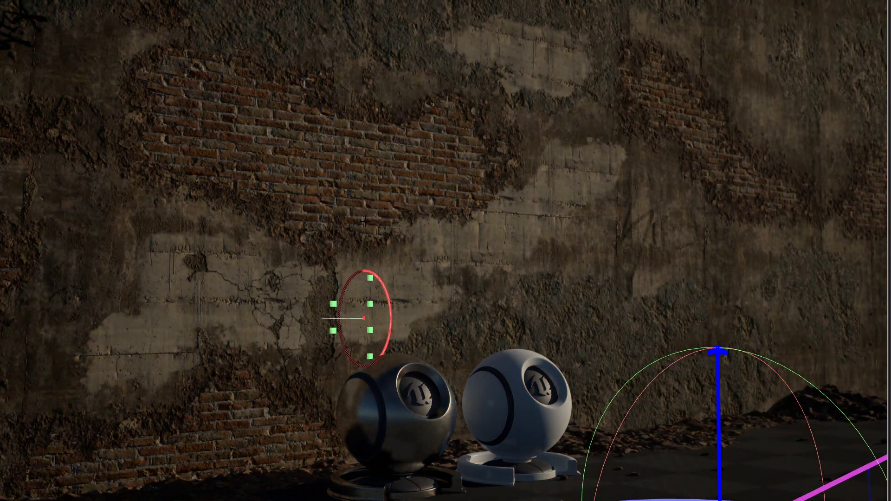
mouse_move(356, 226)
left_mouse_down()
mouse_move(335, 227)
mouse_move(470, 231)
mouse_move(382, 246)
mouse_move(111, 5)
left_mouse_up()
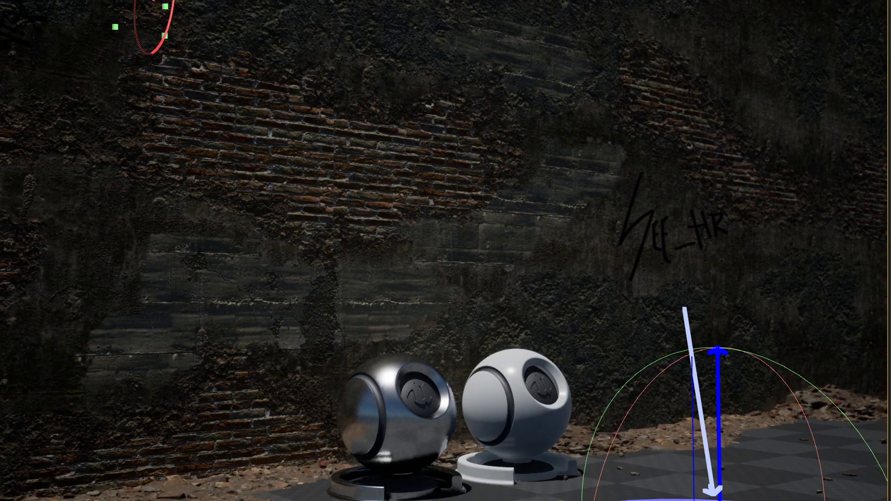
left_click(354, 54)
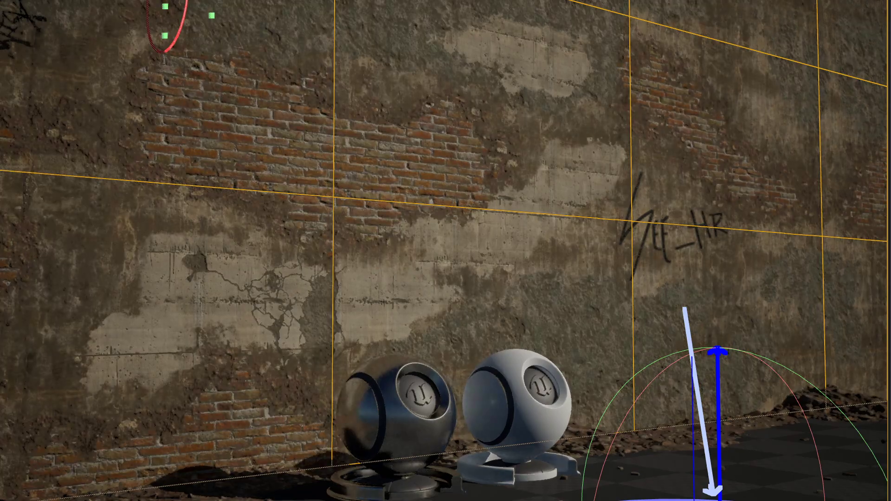
Step: Move in close to the SEE_HR graffiti and paint the wall around it
right_click_drag(303, 161, 303, 161)
left_click_drag(303, 161, 317, 5)
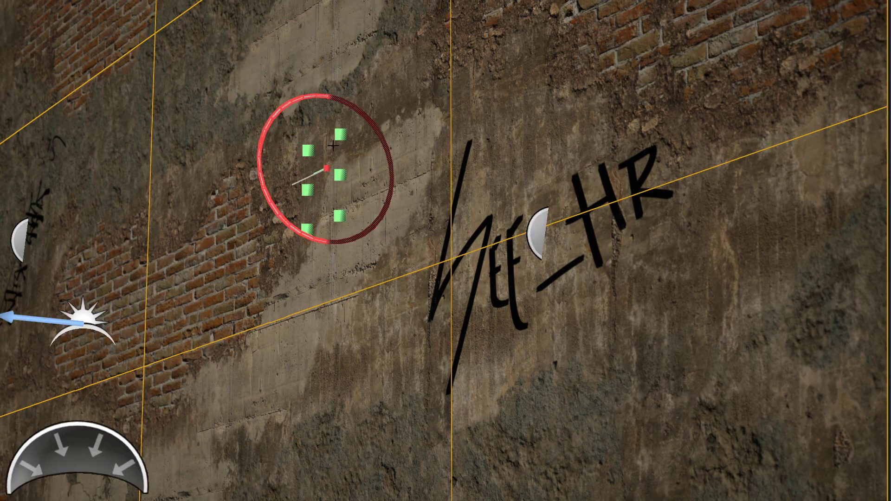
mouse_move(317, 5)
left_mouse_down()
mouse_move(306, 22)
mouse_move(321, 241)
mouse_move(211, 145)
mouse_move(109, 1)
left_mouse_up()
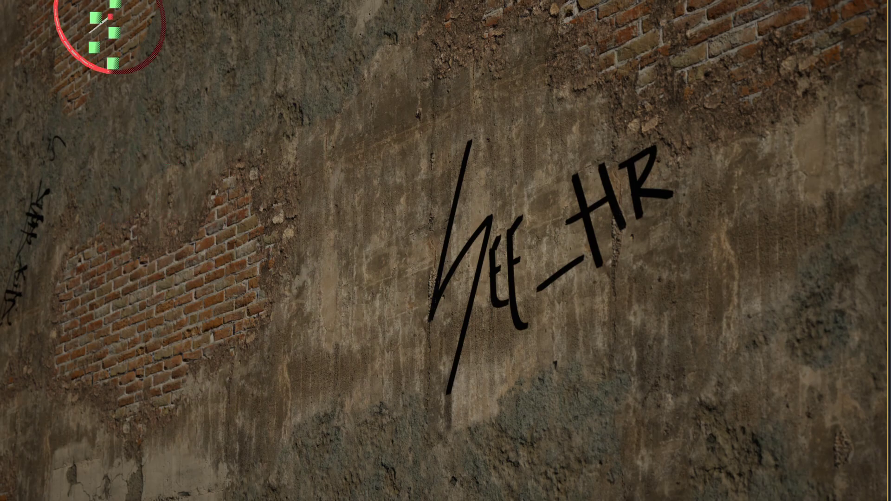